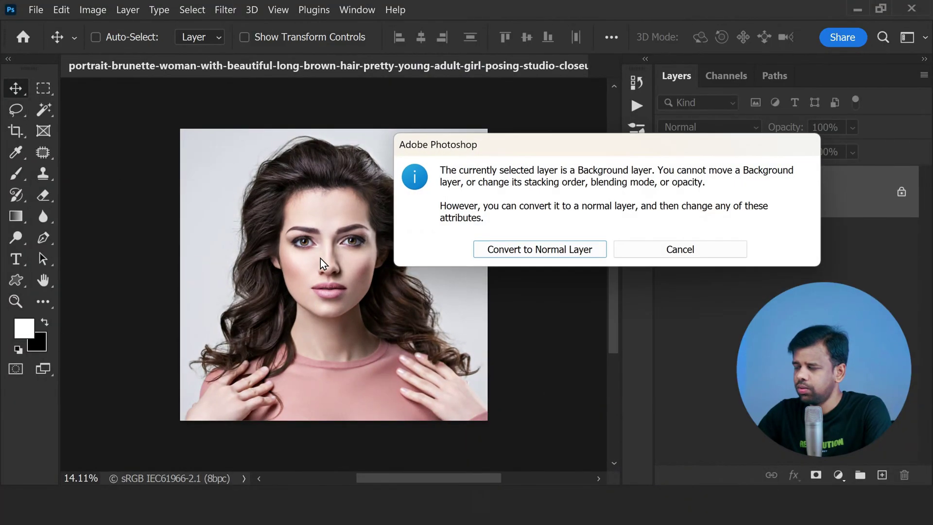
Dismiss the Background-layer warning without converting, and fit the portrait on screen
left_click(685, 252)
key("ctrl+0")
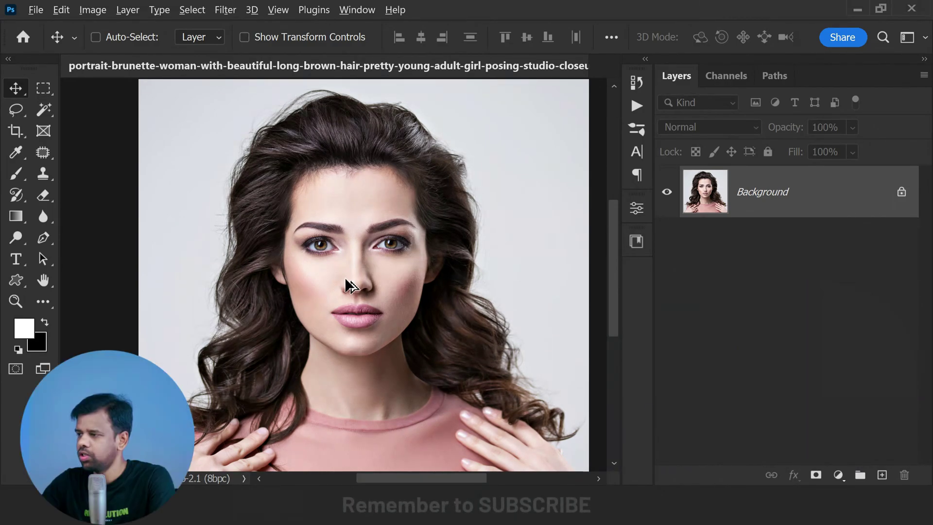
scroll(360, 291, "down", 2)
scroll(360, 290, "down", 1)
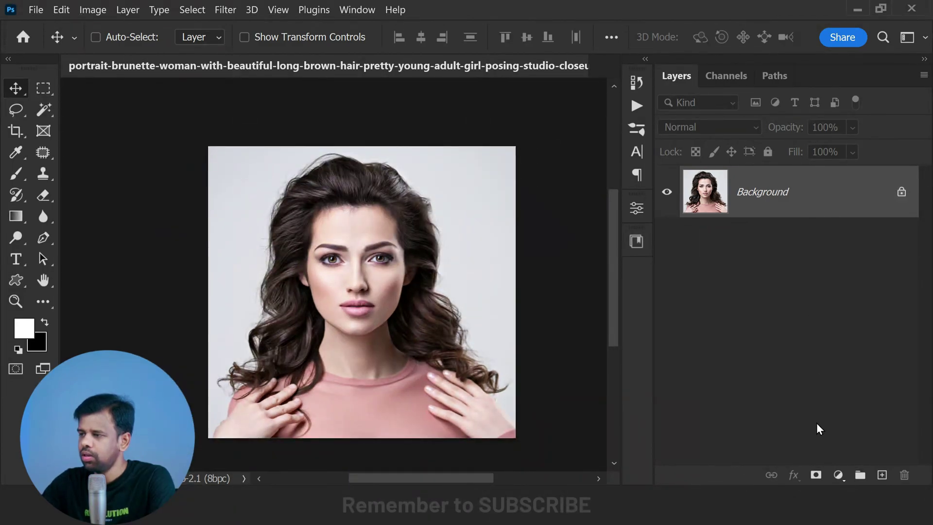
Add a Curves layer with its midtone point raised, then invert its mask to black
left_click(837, 479)
left_click(834, 265)
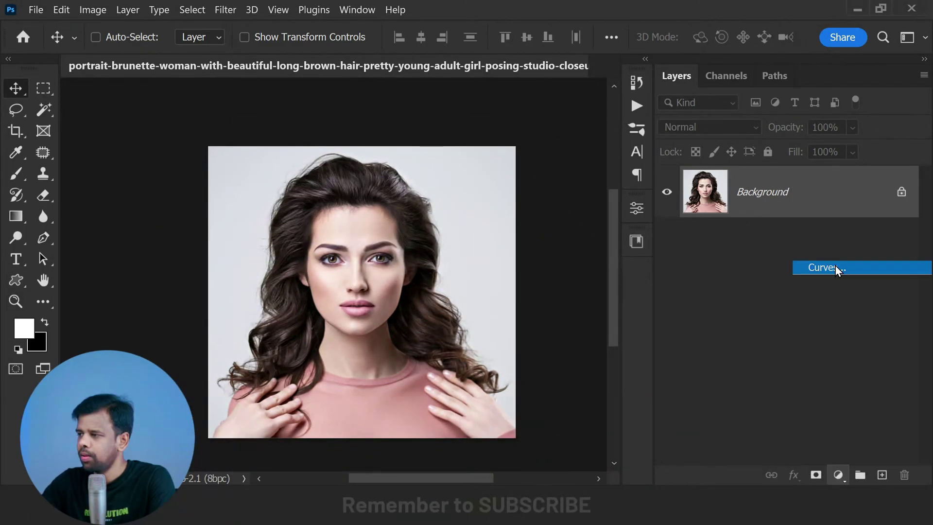
left_click_drag(527, 293, 503, 277)
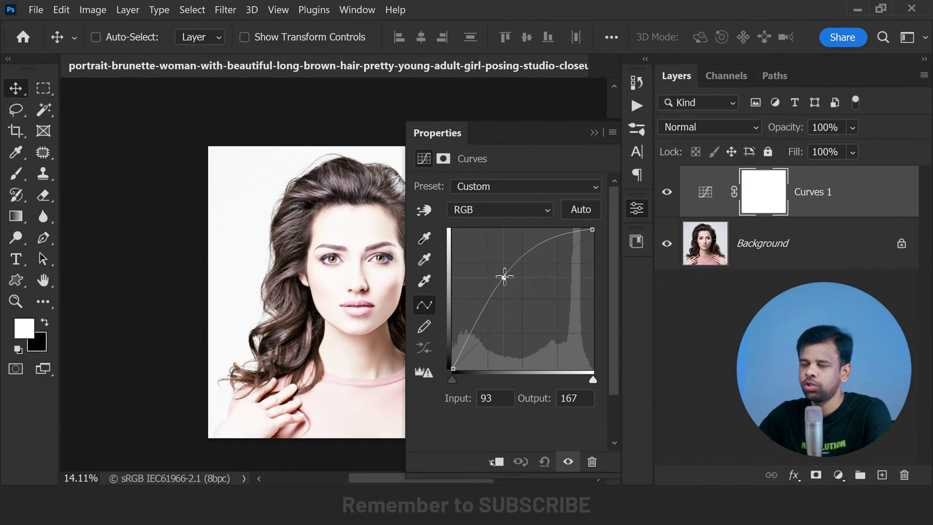
left_click_drag(505, 276, 505, 277)
left_click(594, 133)
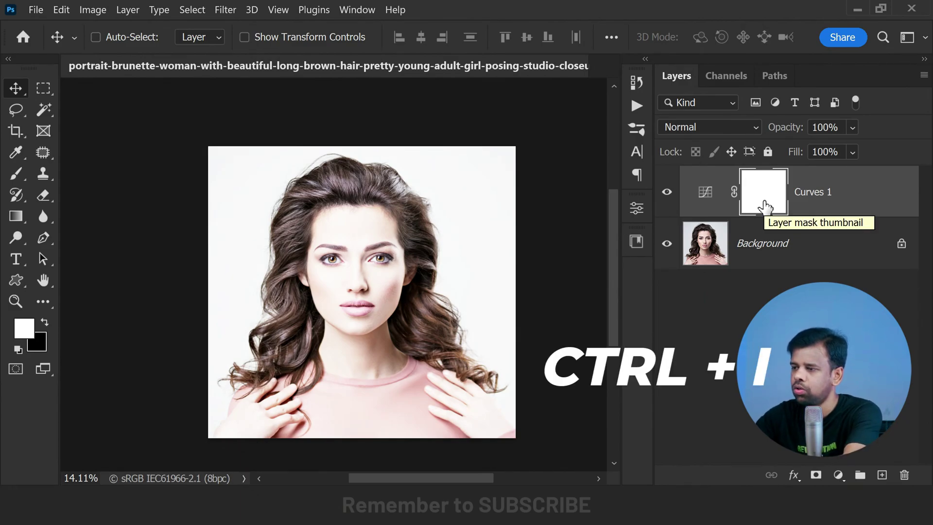
key("ctrl+i")
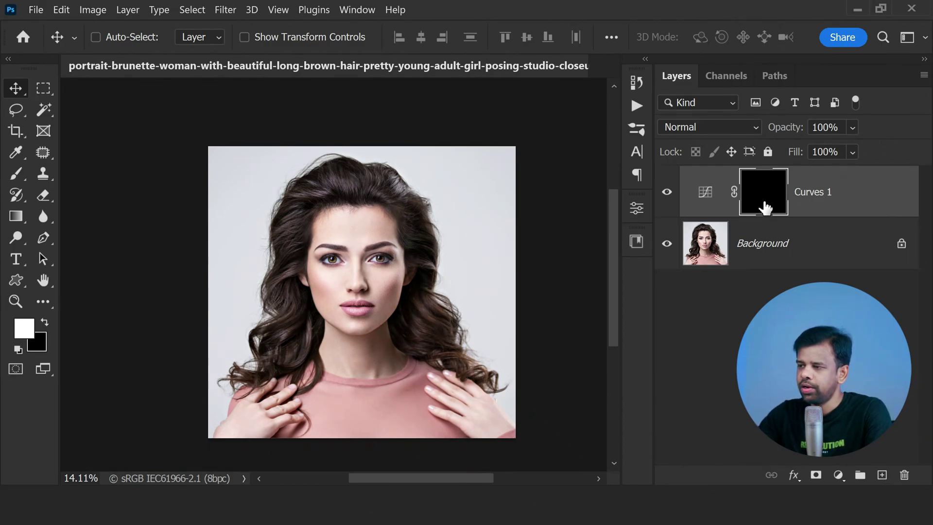
Set white as the foreground colour and choose the Brush tool with a soft round tip
left_click(45, 323)
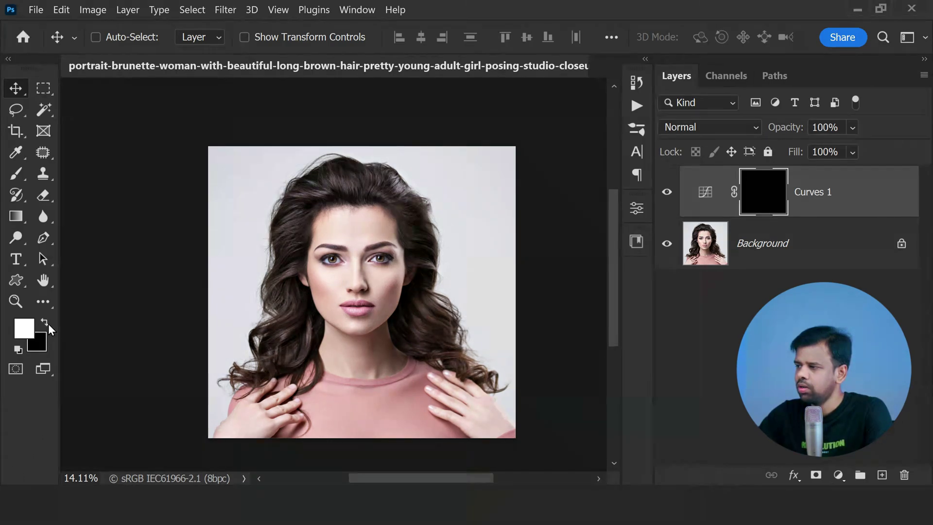
scroll(374, 137, "up", 2)
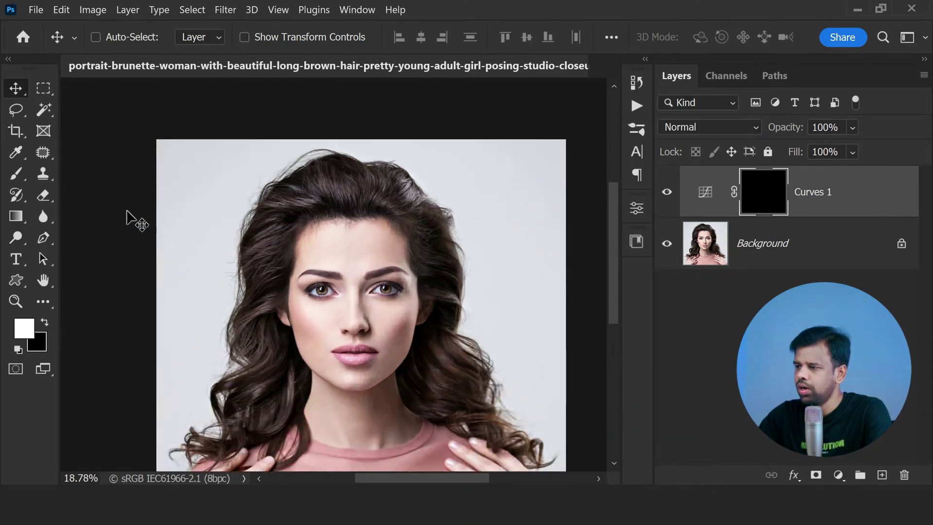
left_click(16, 174)
left_click(119, 38)
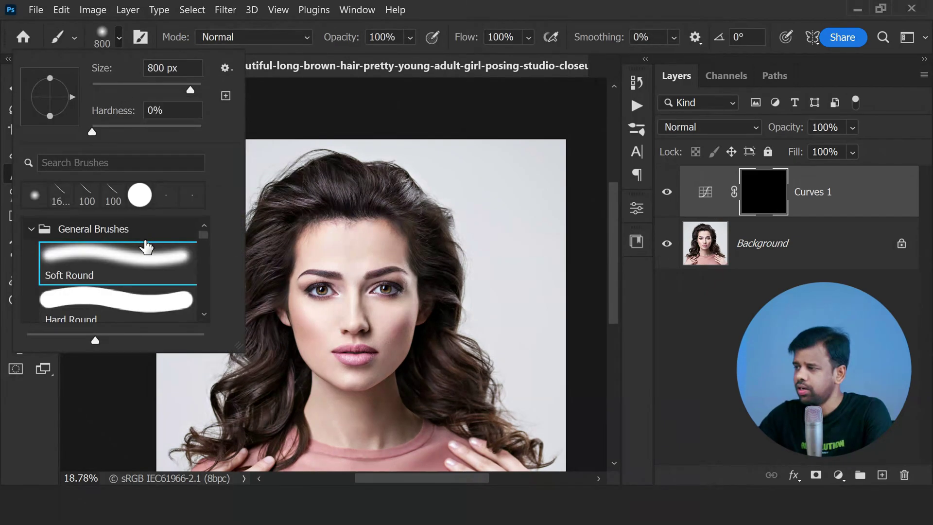
left_click(774, 197)
Paint white streaks on the top right, left side, right curls and right temple hair
left_click_drag(335, 185, 400, 197)
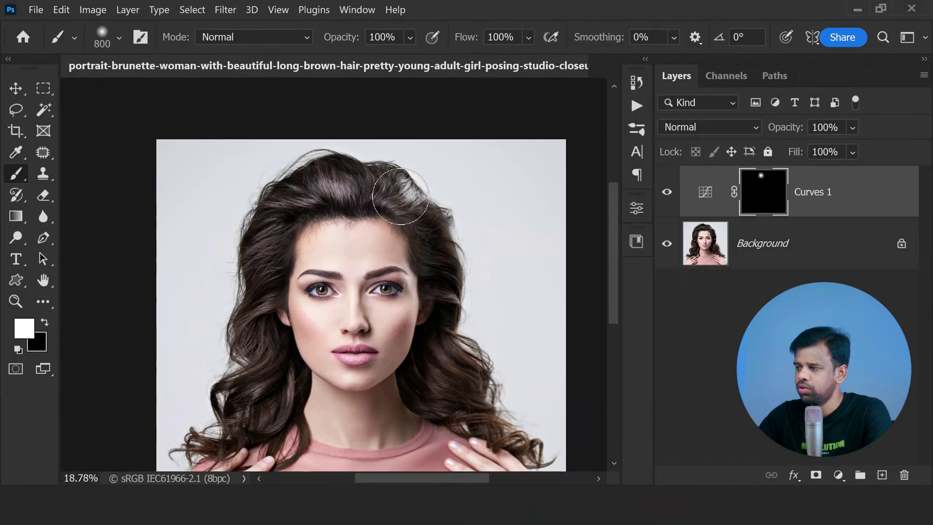
mouse_move(296, 196)
left_mouse_down()
mouse_move(284, 233)
mouse_move(262, 243)
mouse_move(268, 350)
mouse_move(263, 317)
mouse_move(253, 316)
mouse_move(289, 388)
mouse_move(241, 393)
mouse_move(267, 415)
left_mouse_up()
key("bracketleft")
key("bracketleft")
key("bracketleft")
key("bracketleft")
key("bracketleft")
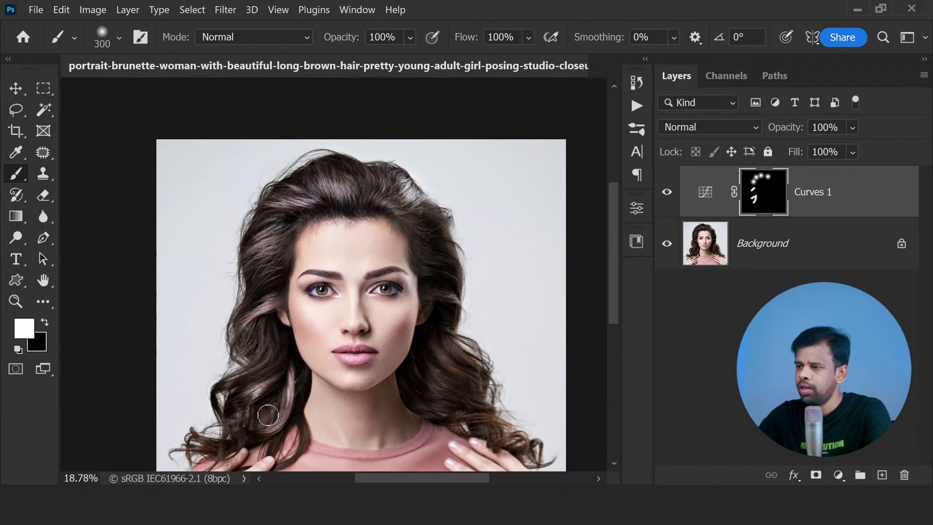
mouse_move(461, 304)
left_mouse_down()
mouse_move(438, 294)
mouse_move(459, 303)
left_mouse_up()
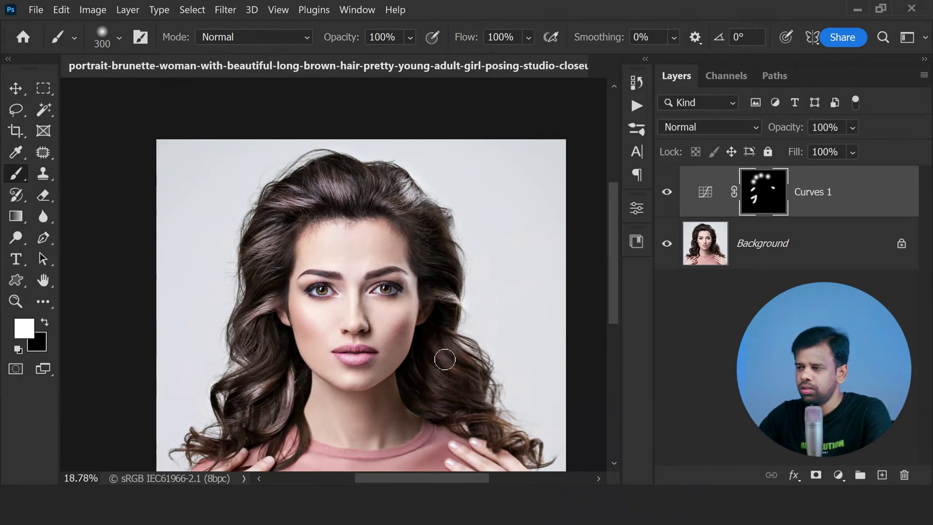
key("bracketright")
key("bracketright")
key("bracketright")
key("bracketright")
key("bracketright")
key("bracketright")
key("bracketright")
key("bracketright")
key("bracketright")
left_click_drag(427, 367, 444, 385)
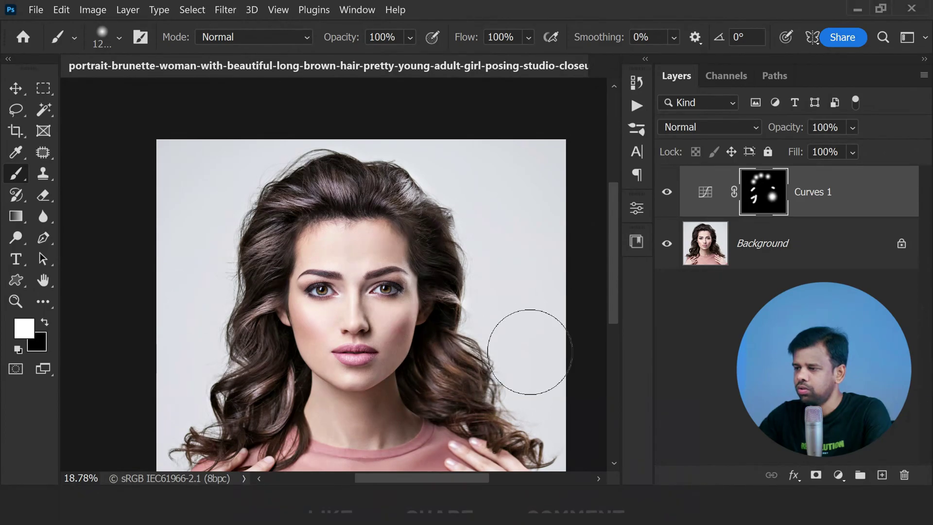
key("bracketleft")
key("bracketleft")
key("bracketleft")
key("bracketleft")
key("bracketleft")
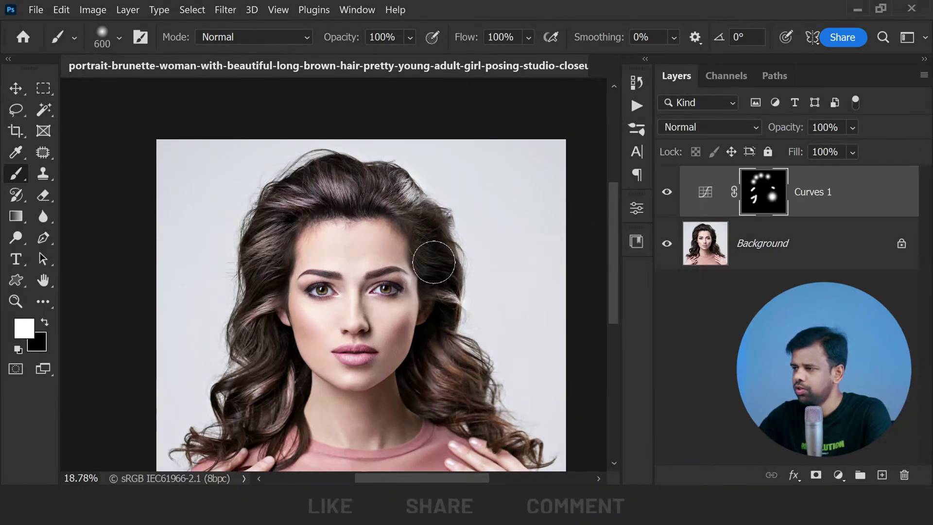
mouse_move(433, 262)
left_mouse_down()
mouse_move(435, 238)
mouse_move(444, 276)
left_mouse_up()
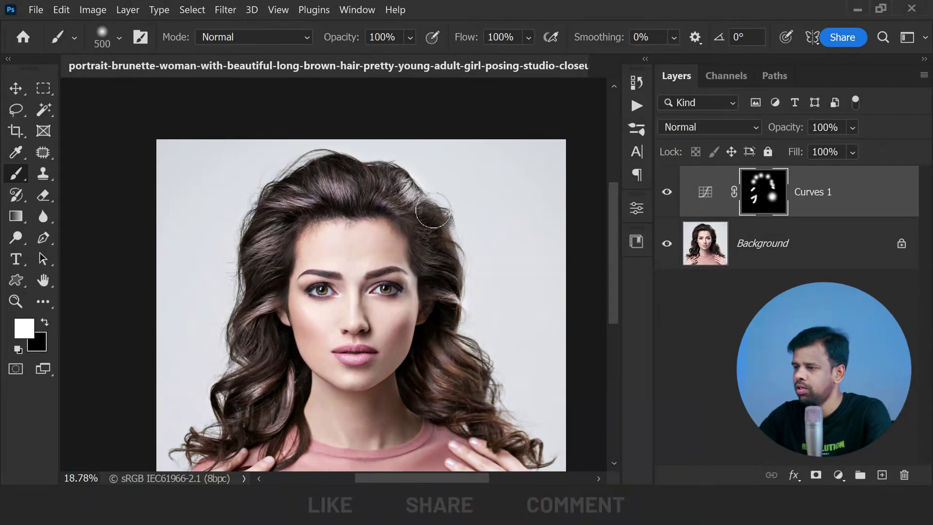
Paint more streaks beside the cheek, along the top, and through the lower curls
left_click_drag(253, 353, 262, 333)
left_click_drag(261, 287, 266, 287)
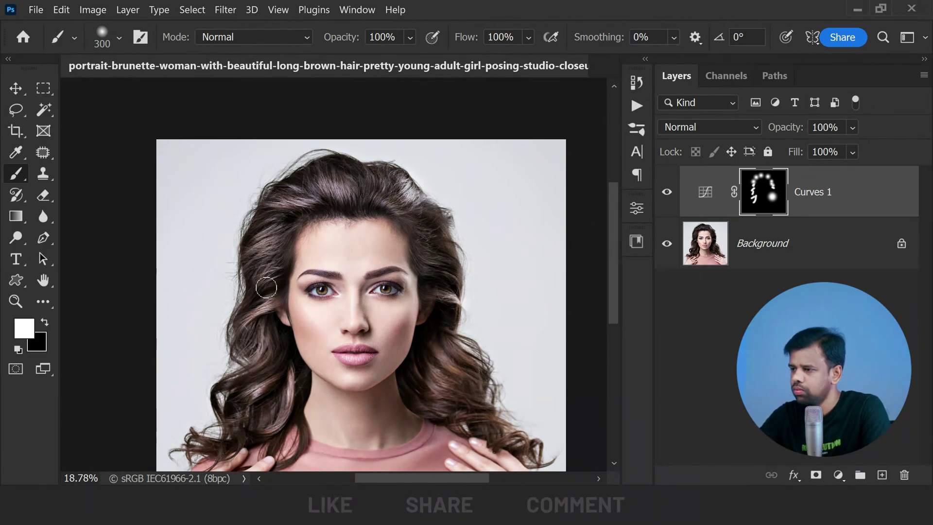
mouse_move(277, 219)
left_mouse_down()
mouse_move(310, 190)
mouse_move(376, 180)
left_mouse_up()
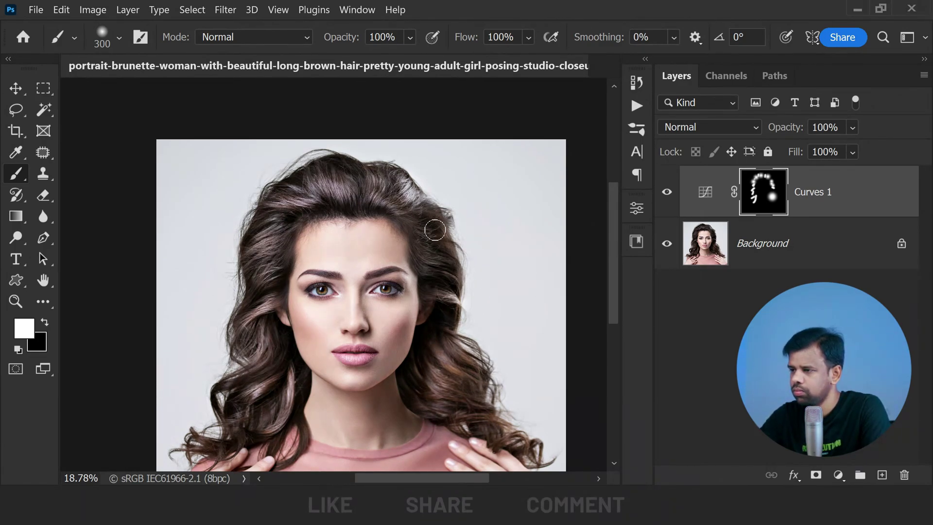
left_click_drag(434, 230, 434, 237)
mouse_move(470, 418)
left_mouse_down()
mouse_move(489, 420)
mouse_move(497, 387)
left_mouse_up()
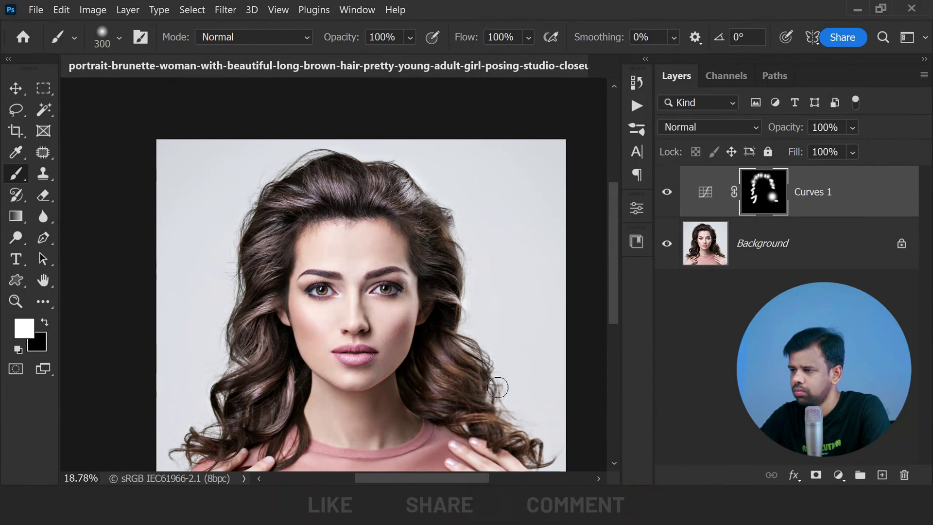
left_click_drag(256, 435, 261, 412)
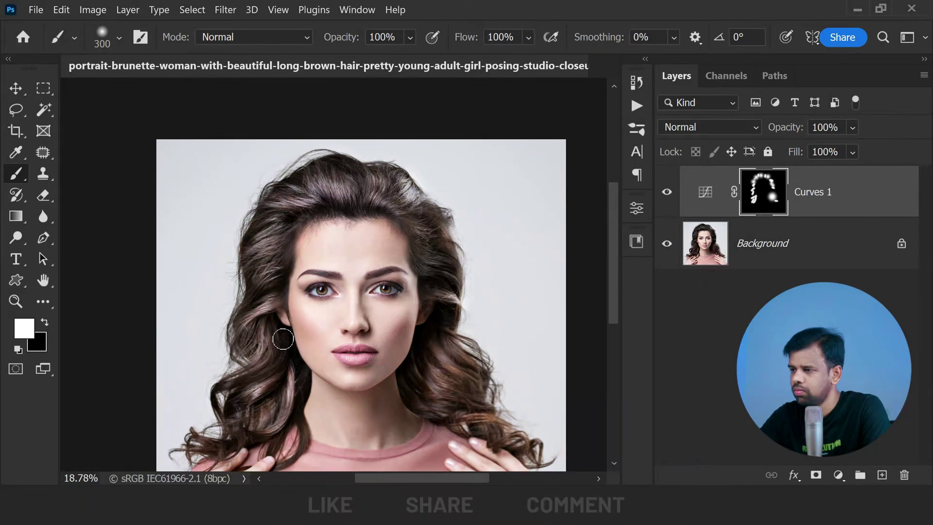
scroll(349, 255, "down", 2)
scroll(380, 260, "up", 4)
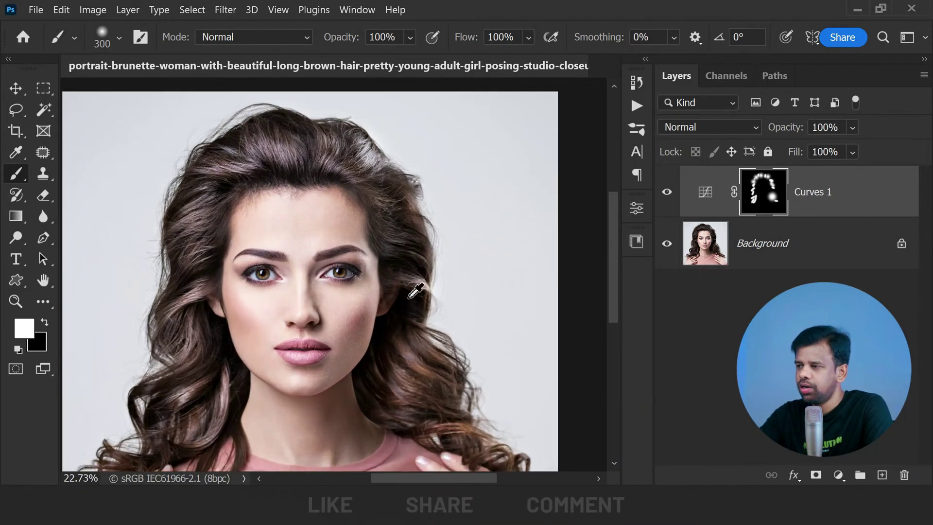
scroll(414, 291, "up", 1)
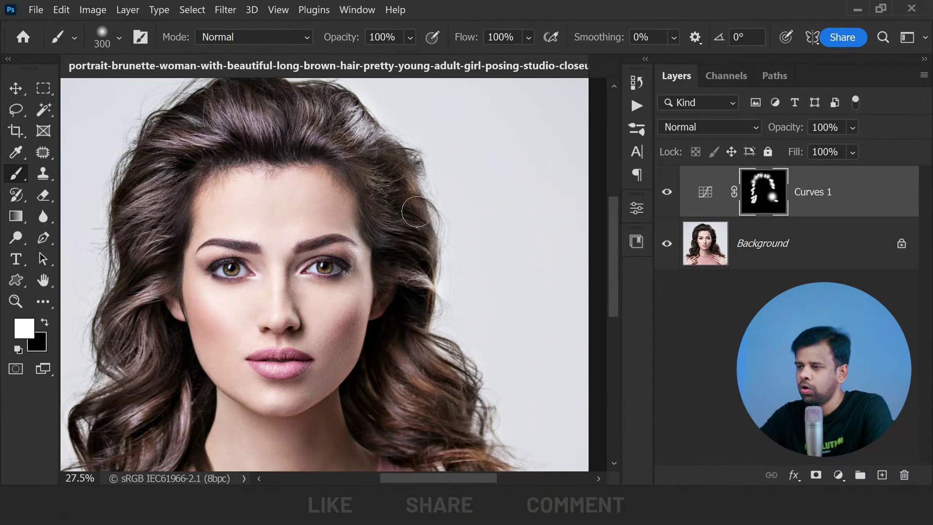
scroll(416, 211, "down", 3)
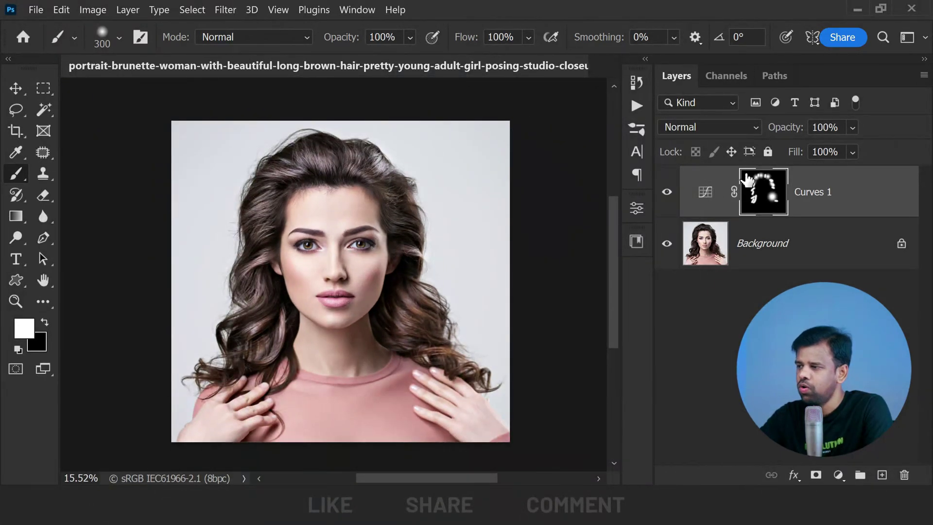
In Curves 1, raise the Red curve, lower Blue, and nudge Green slightly down
double_click(705, 193)
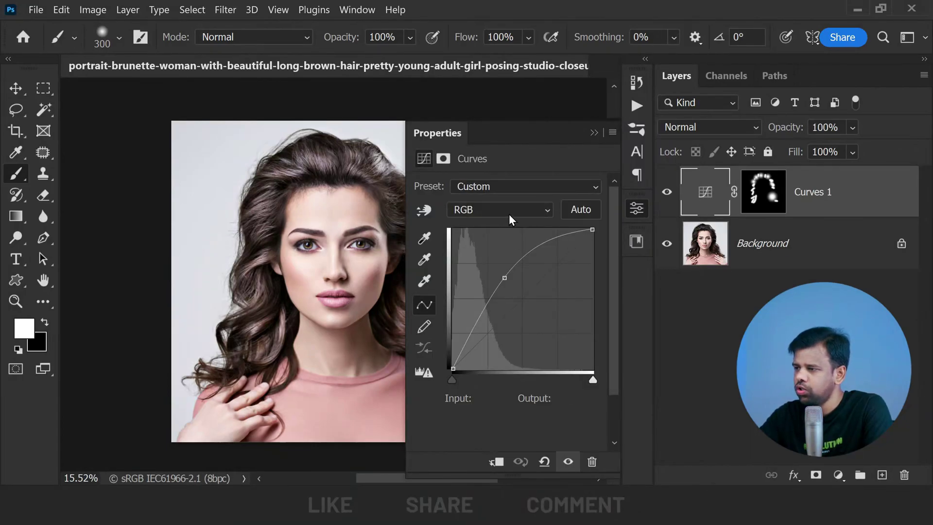
left_click(483, 207)
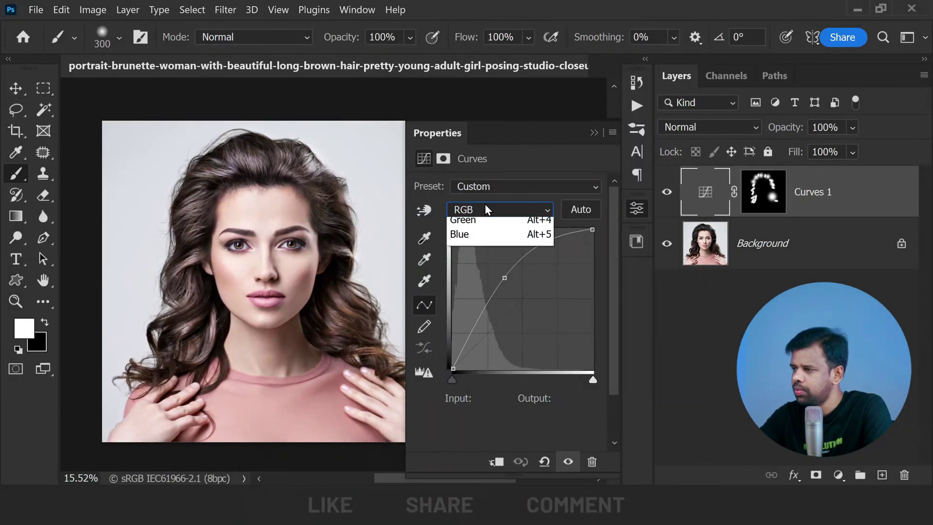
left_click(481, 220)
mouse_move(523, 300)
left_mouse_down()
mouse_move(509, 295)
mouse_move(529, 306)
left_mouse_up()
left_click(485, 243)
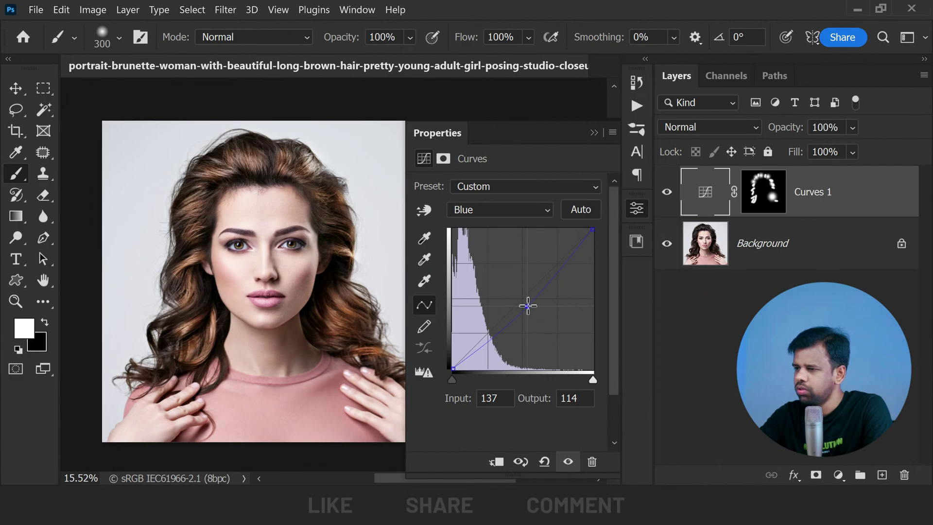
left_click(500, 210)
left_click(505, 250)
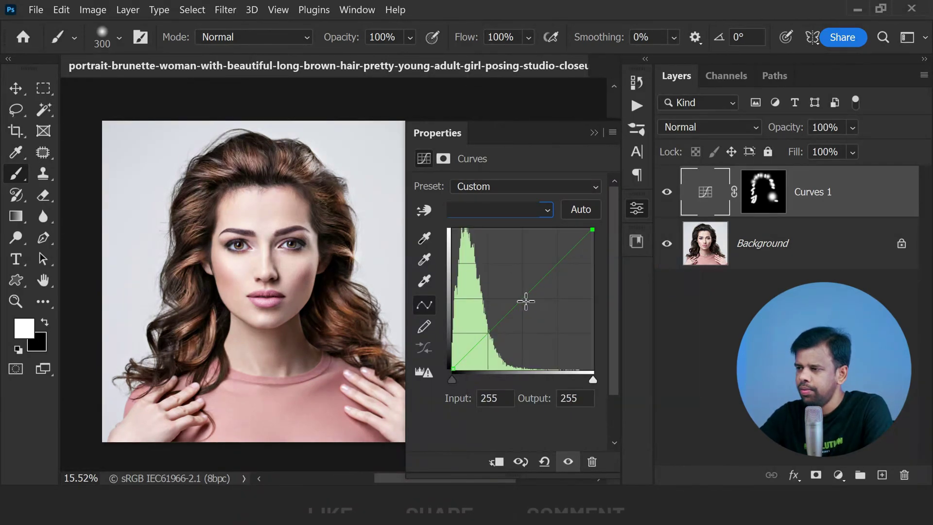
left_click(523, 297)
left_click_drag(523, 297, 522, 299)
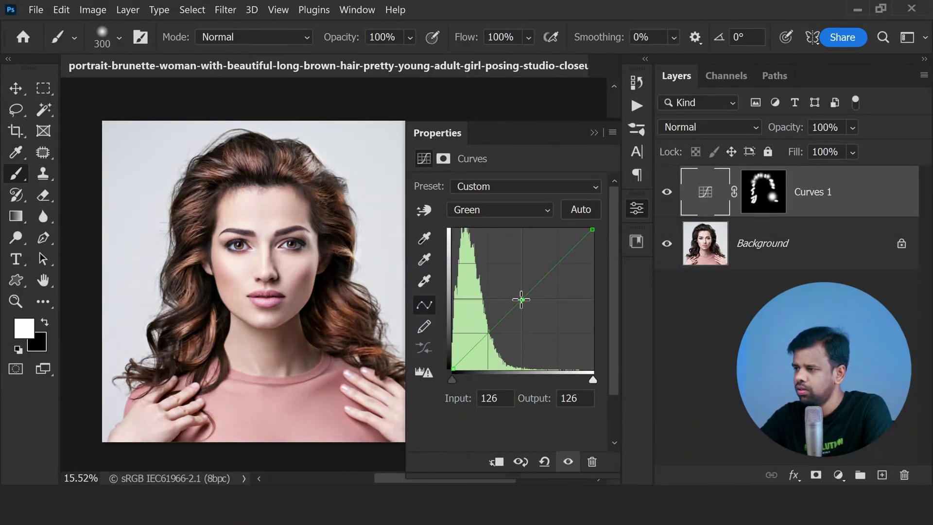
Collapse the Curves properties to inspect the tinted hair on the photo
left_click(593, 132)
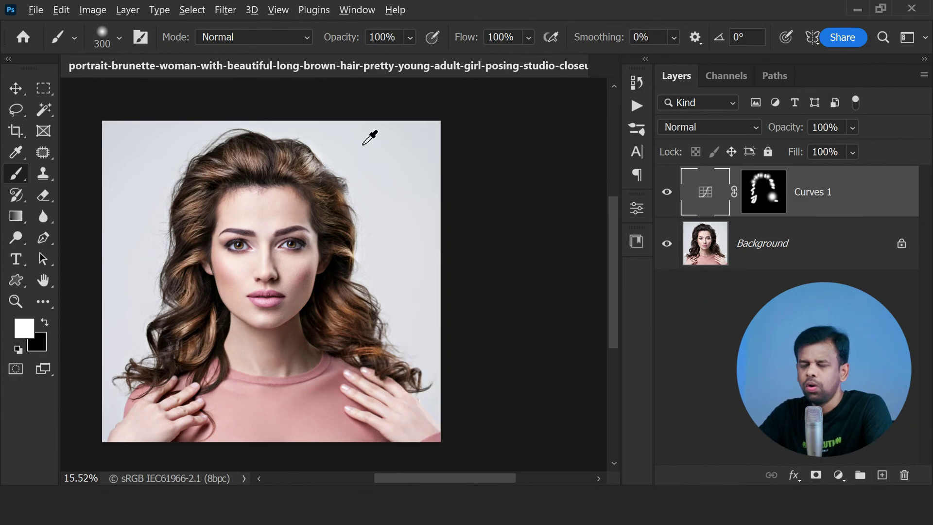
scroll(359, 155, "down", 1)
scroll(344, 188, "up", 3)
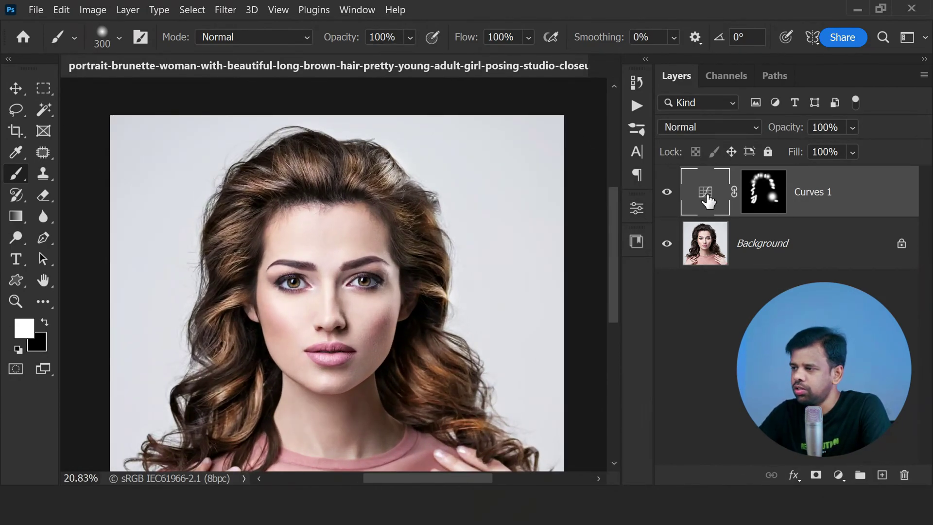
scroll(487, 206, "down", 2)
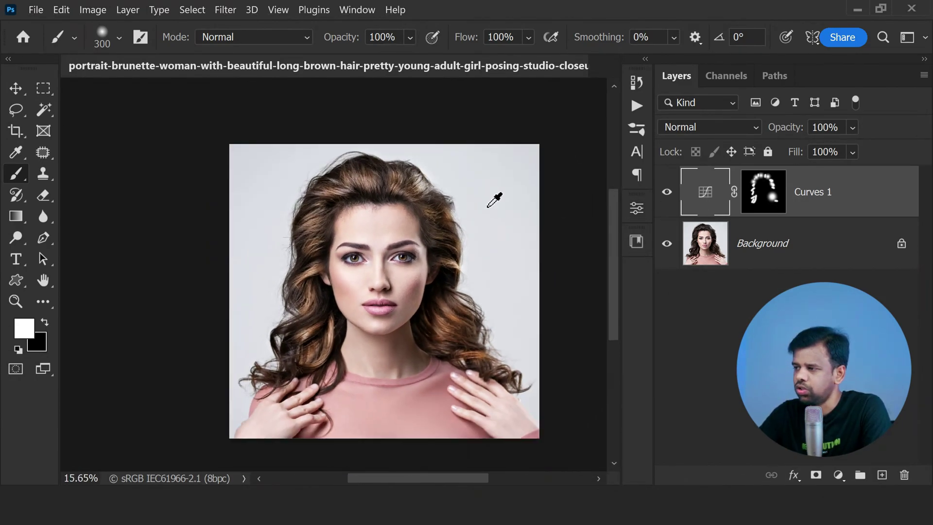
Reshape the RGB curve with a raised point near 137/187 and a shadow point near 60/87
double_click(707, 199)
left_click_drag(500, 286, 519, 266)
scroll(378, 467, "right", 2)
left_click_drag(503, 327, 485, 319)
mouse_move(519, 263)
left_mouse_down()
mouse_move(510, 256)
mouse_move(529, 264)
left_mouse_up()
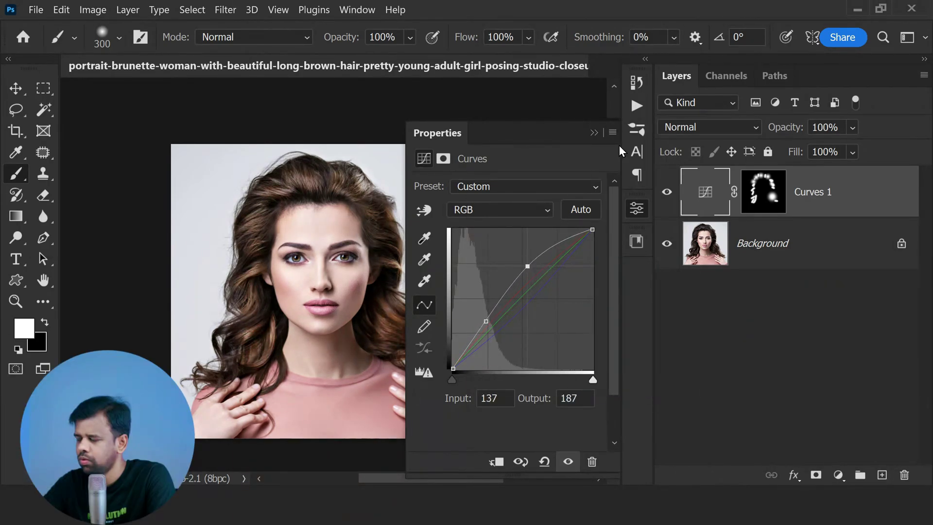
left_click(594, 133)
Add a Brightness/Contrast adjustment layer with Contrast -25 and Brightness 21
key("ctrl+minus")
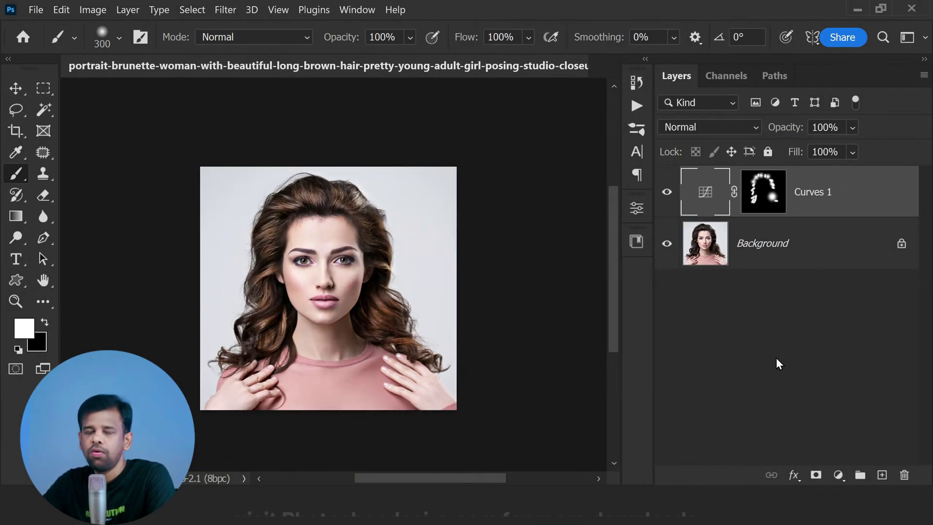
left_click(835, 475)
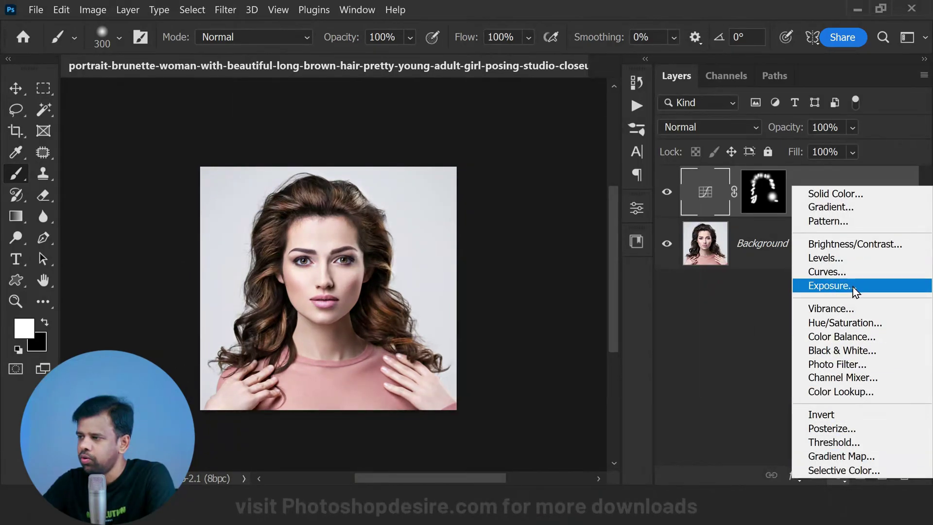
left_click(860, 244)
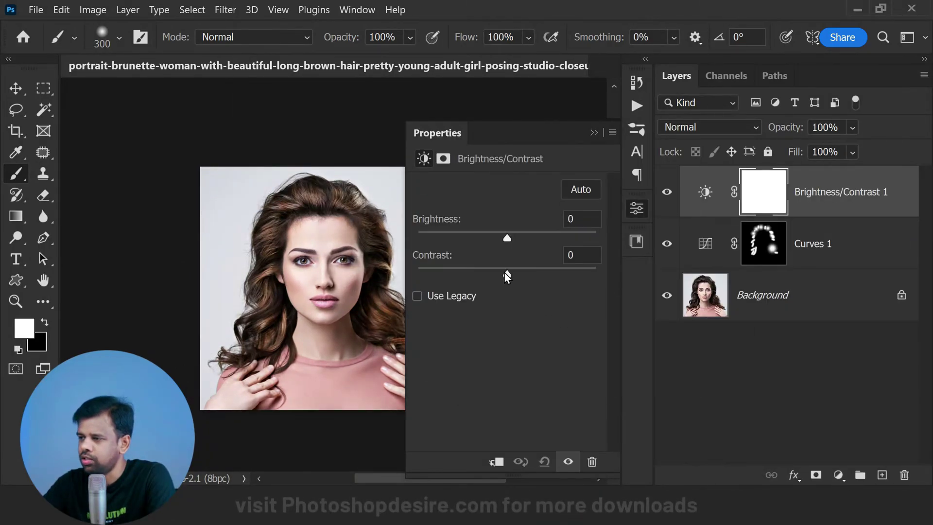
left_click_drag(505, 273, 400, 285)
mouse_move(462, 285)
left_mouse_down()
mouse_move(441, 285)
mouse_move(470, 287)
mouse_move(462, 287)
left_mouse_up()
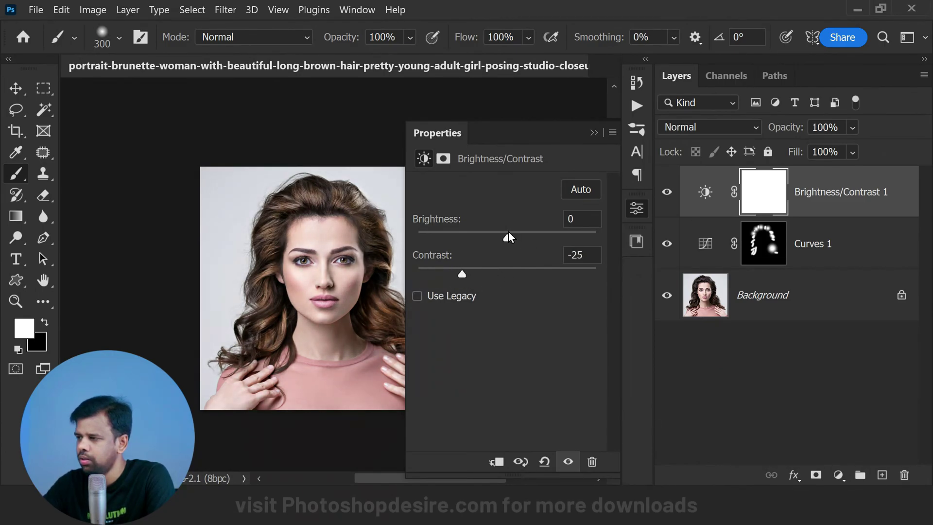
mouse_move(508, 237)
left_mouse_down()
mouse_move(527, 238)
mouse_move(511, 243)
mouse_move(519, 238)
left_mouse_up()
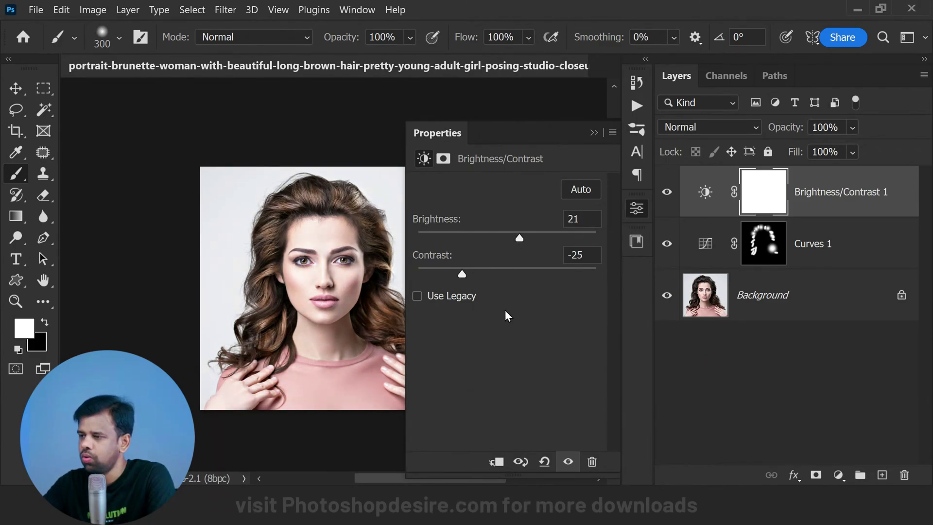
Clip Brightness/Contrast 1 to Curves 1 and ease its Brightness to 12
left_click(496, 461)
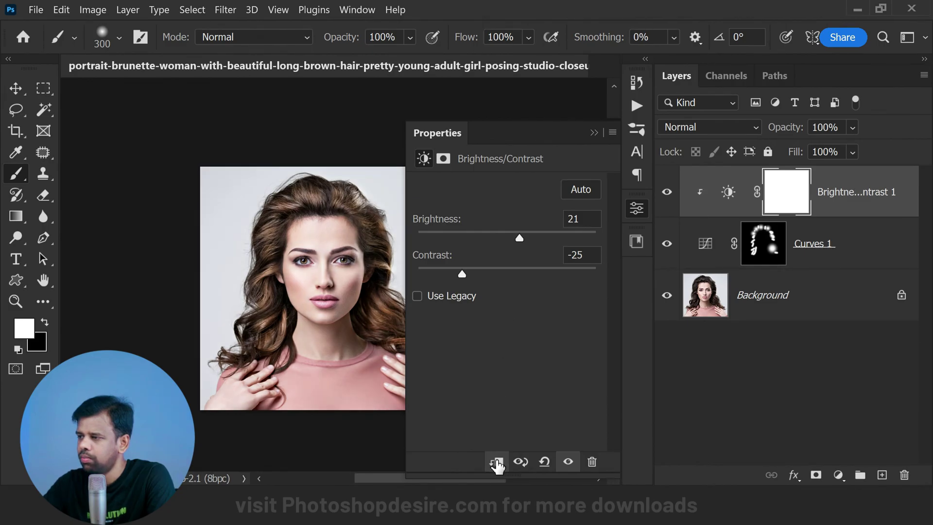
mouse_move(520, 240)
left_mouse_down()
mouse_move(536, 238)
mouse_move(514, 239)
left_mouse_up()
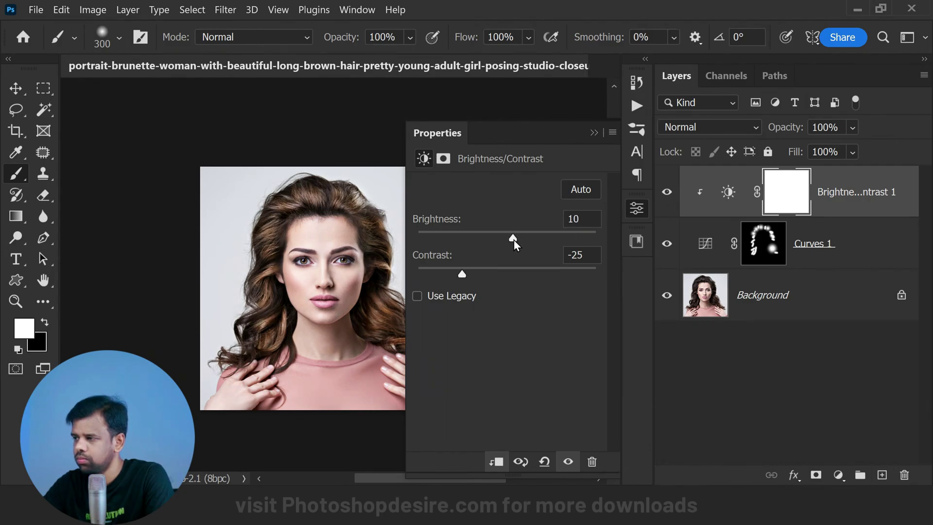
left_click(593, 132)
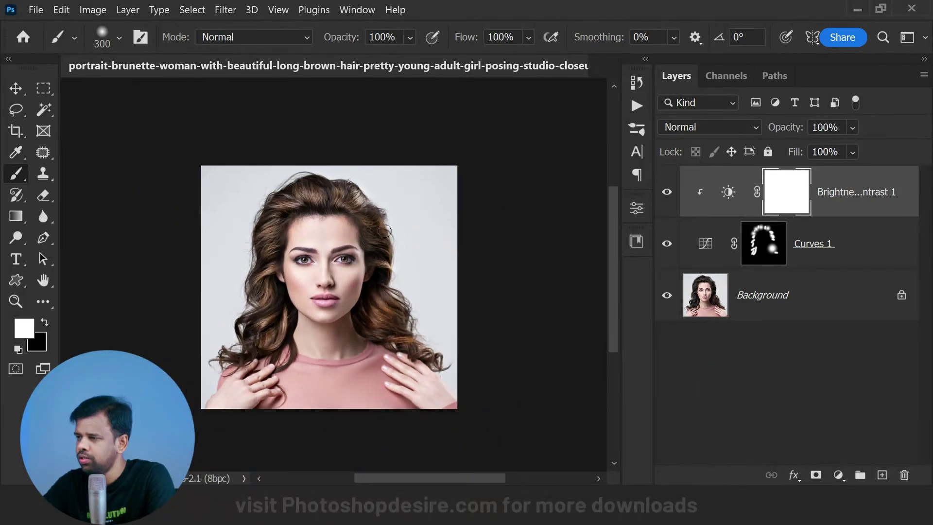
Toggle the adjustments to compare with the original, then select Curves 1 and zoom in
left_click(666, 301, "alt")
left_click(667, 301, "alt")
left_click(667, 301, "alt")
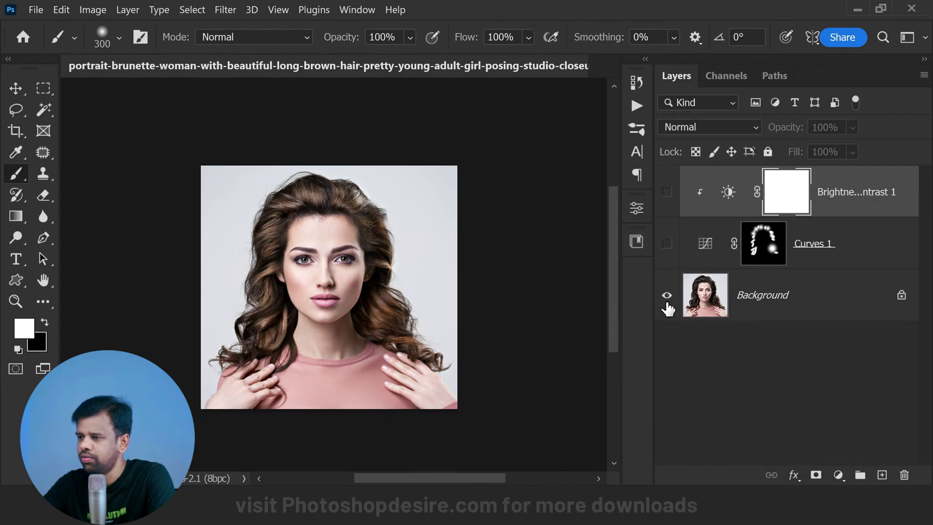
left_click(666, 302, "alt")
key("ctrl+plus")
key("alt+bracketleft")
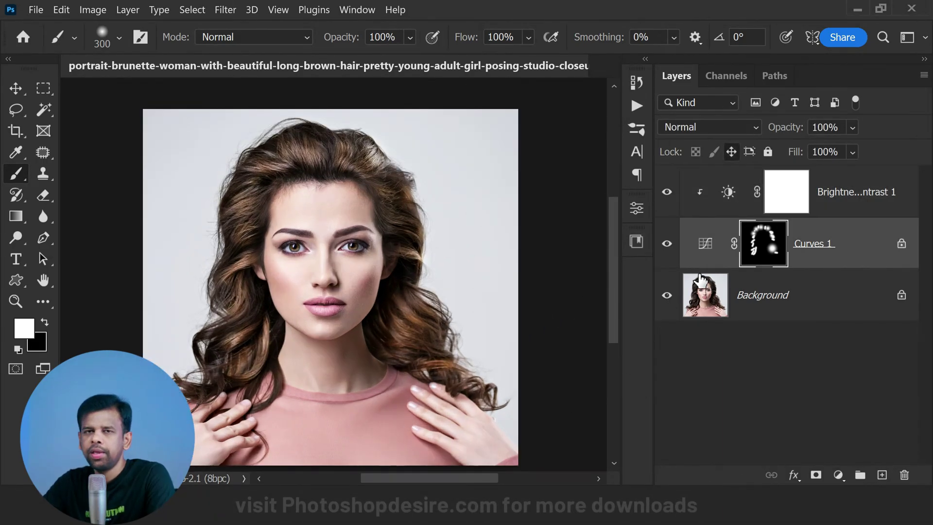
key("slash")
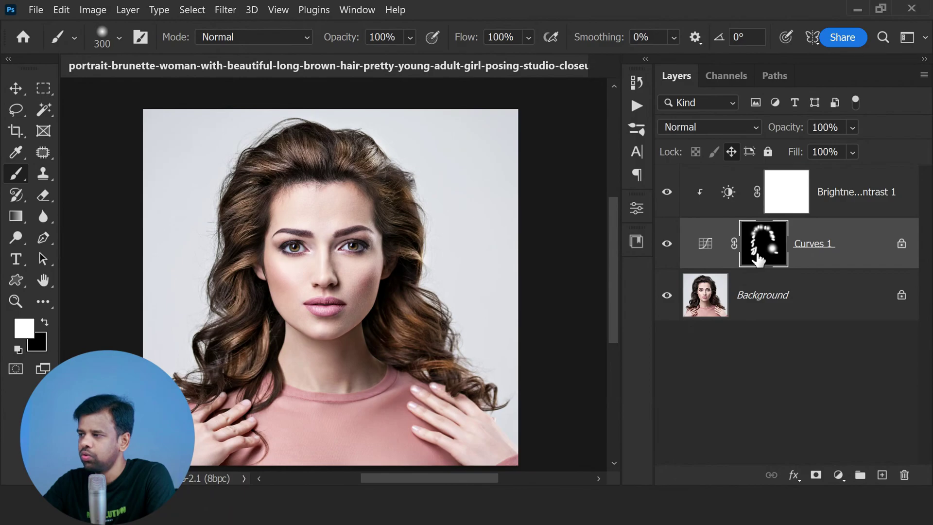
Show the Curves 1 mask as a red overlay to check its coverage
key("backslash")
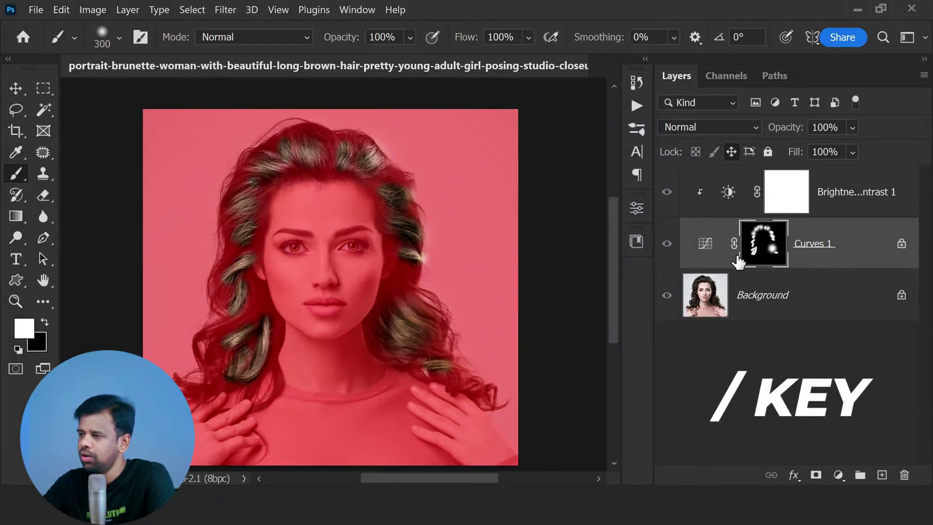
key("backslash")
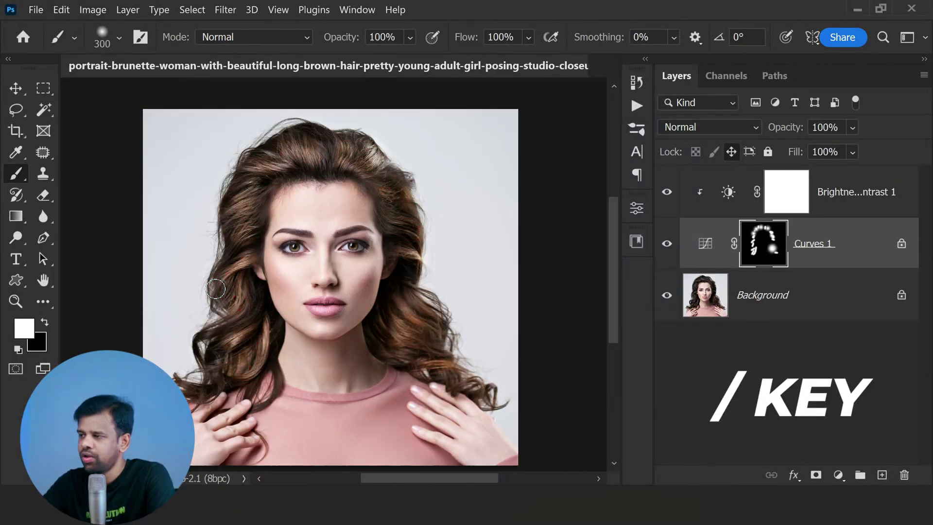
key("backslash")
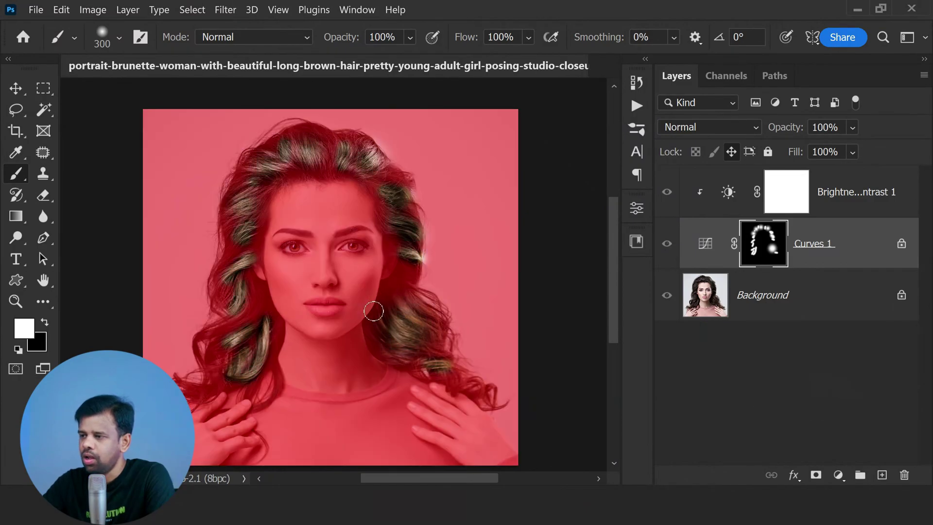
scroll(373, 312, "up", 5)
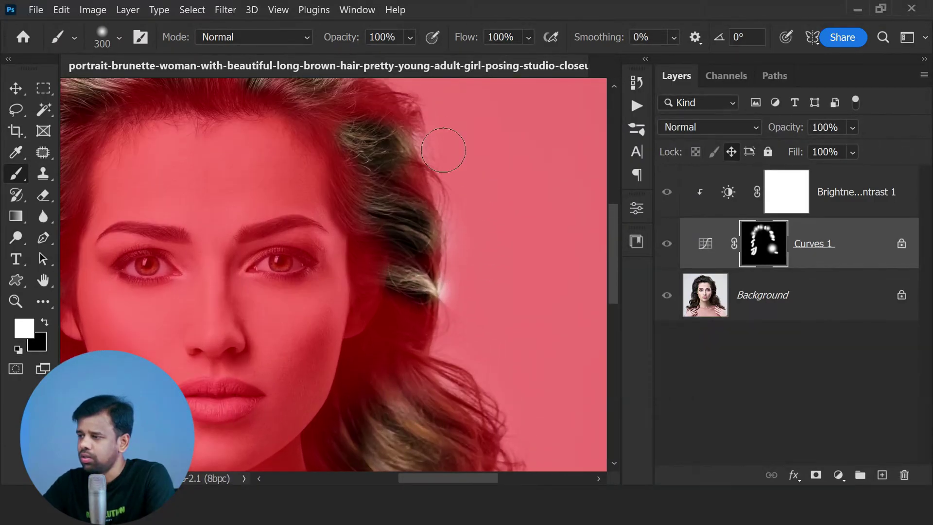
scroll(449, 180, "up", 2)
Paint black over the glow along the right hair edge, then restore white and hide the overlay
left_click(46, 322)
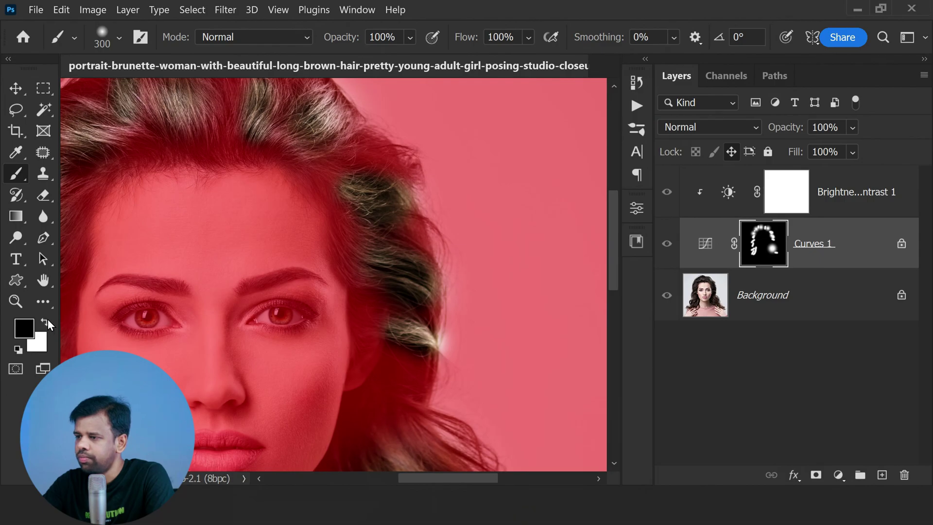
mouse_move(460, 284)
left_mouse_down()
mouse_move(463, 349)
mouse_move(461, 284)
mouse_move(486, 264)
left_mouse_up()
scroll(437, 248, "down", 3)
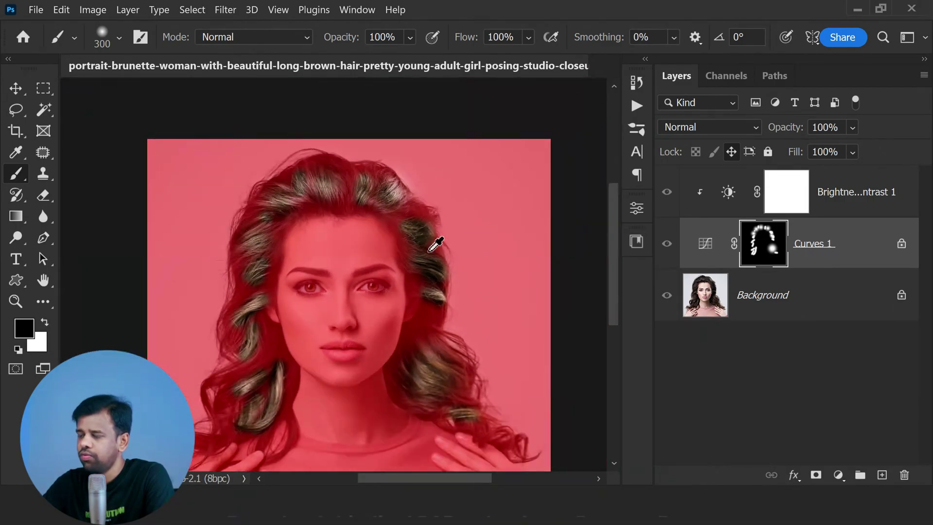
scroll(297, 323, "down", 2)
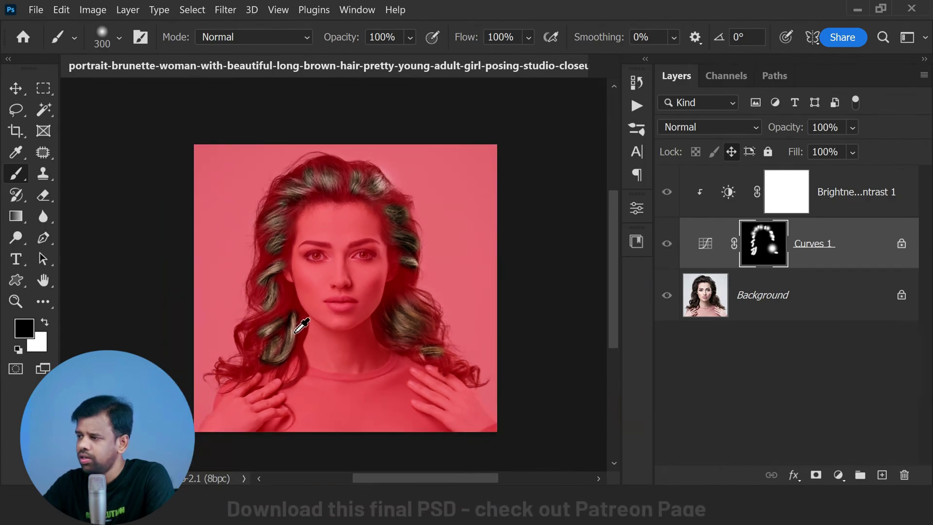
scroll(204, 395, "up", 4)
scroll(204, 395, "down", 3)
scroll(371, 104, "up", 4)
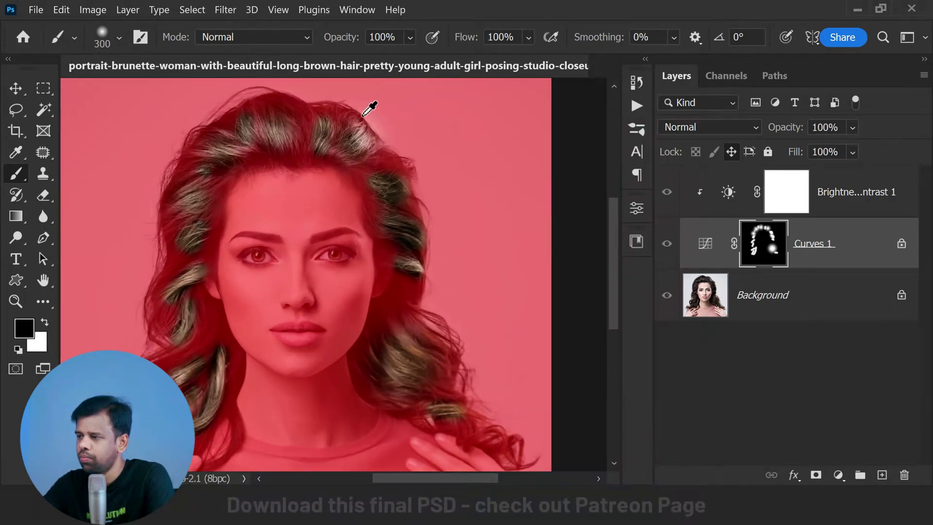
scroll(475, 128, "down", 4)
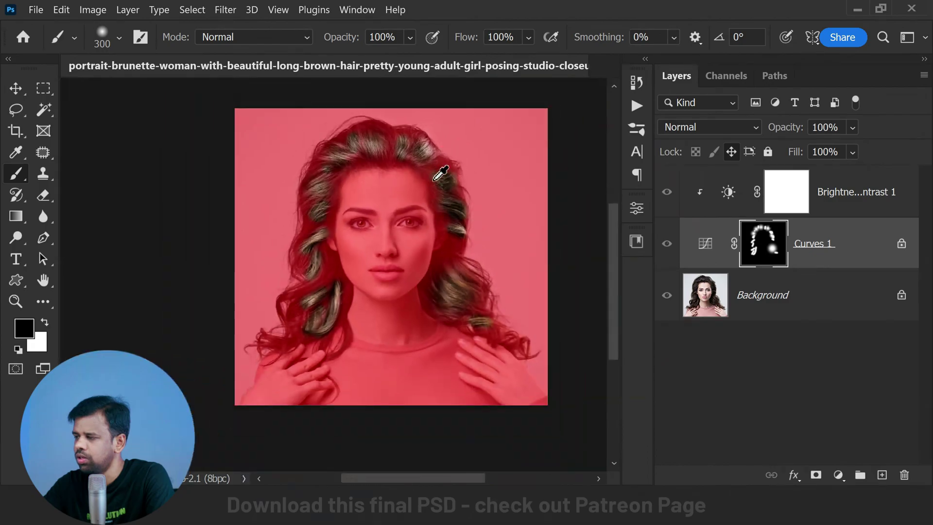
scroll(462, 199, "up", 1)
scroll(460, 276, "down", 1)
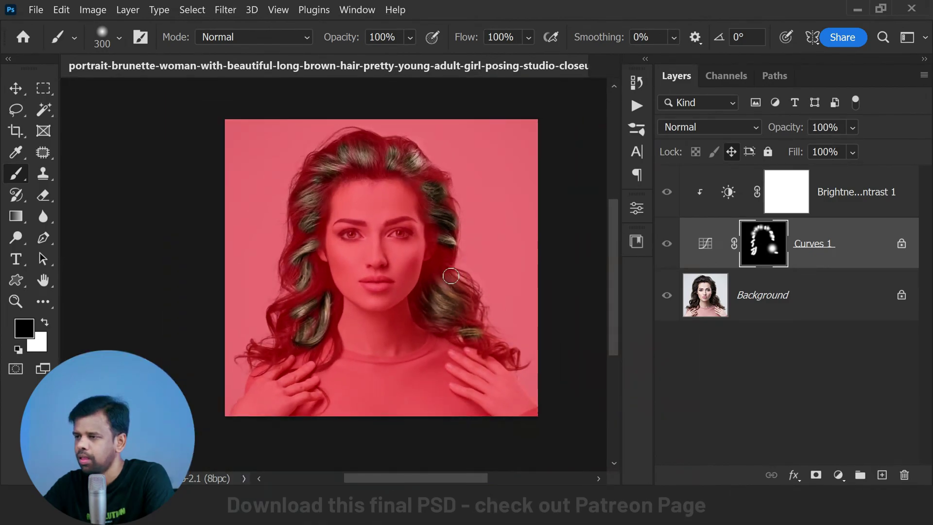
key("x")
key("backslash")
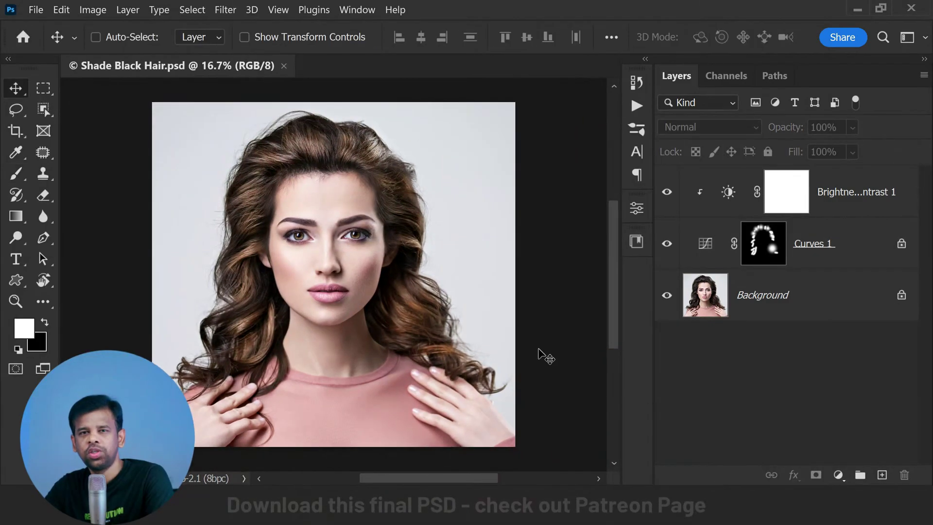
Set the Curves 1 blend mode to Luminosity
scroll(296, 255, "up", 2)
scroll(311, 139, "up", 1)
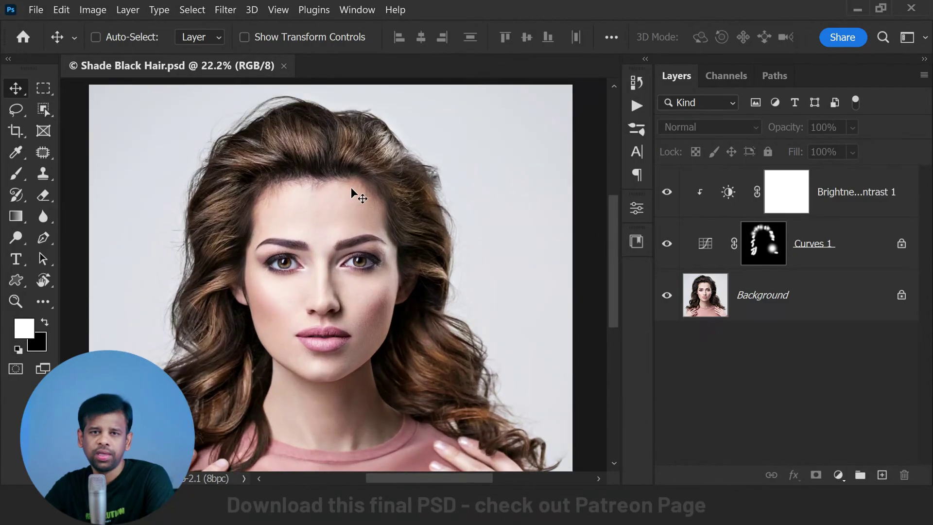
scroll(385, 176, "down", 3)
scroll(354, 204, "up", 1)
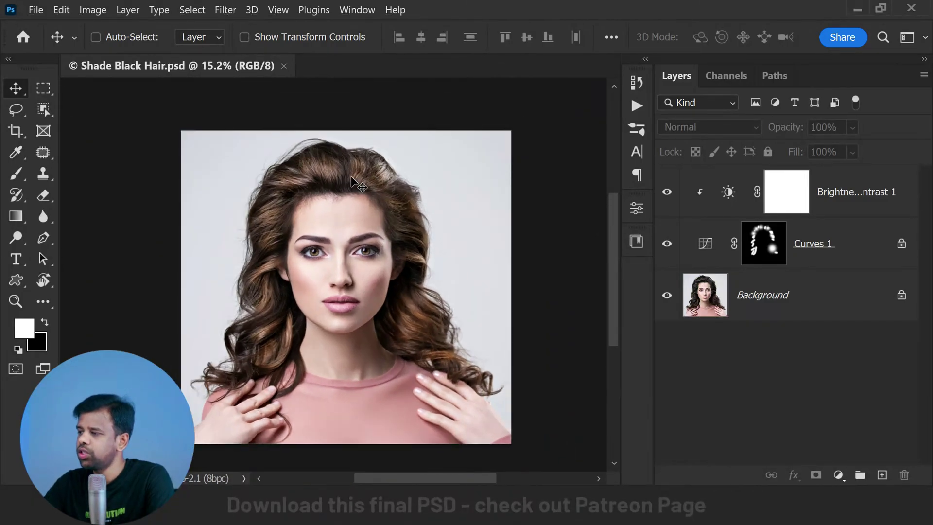
scroll(347, 215, "down", 1)
scroll(345, 214, "up", 2)
scroll(339, 217, "down", 1)
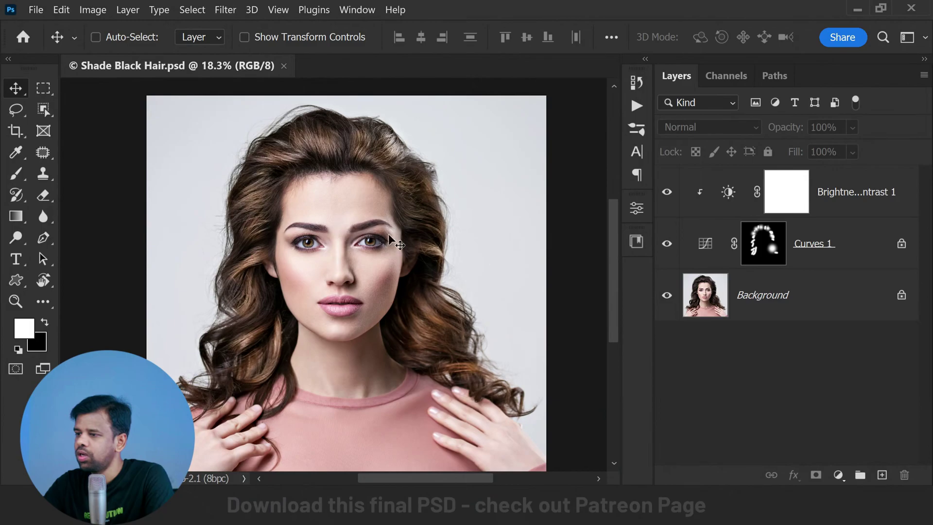
left_click(819, 251)
left_click(755, 129)
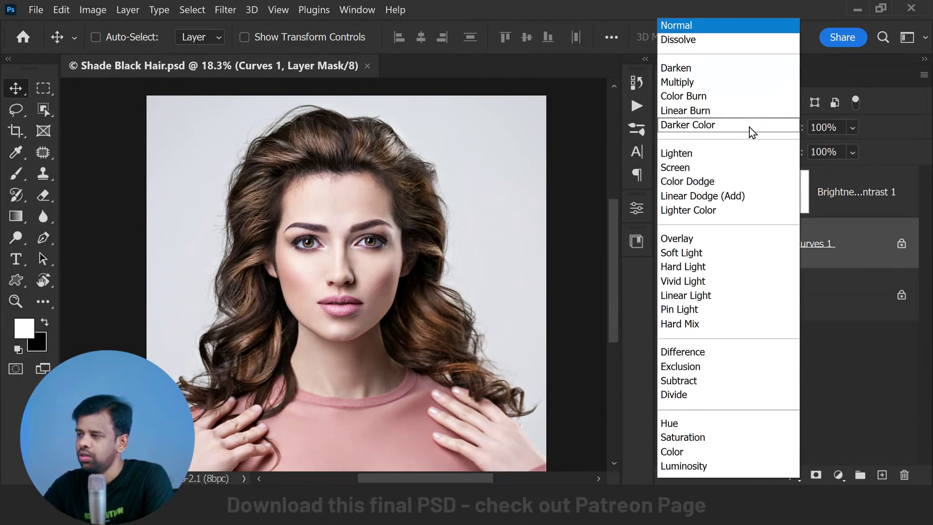
left_click(718, 465)
Toggle the adjustments to compare the ashier hair against the original
left_click(734, 412)
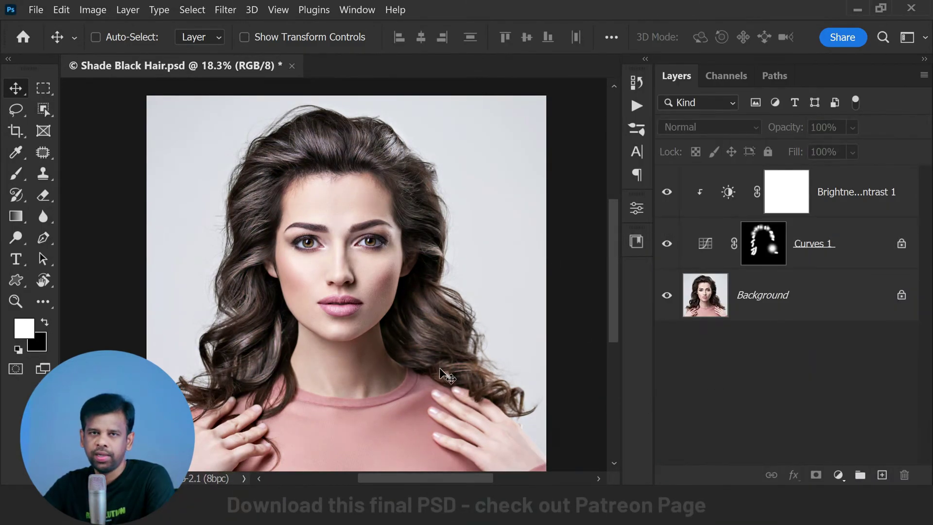
left_click(666, 295, "alt")
left_click(666, 295, "alt")
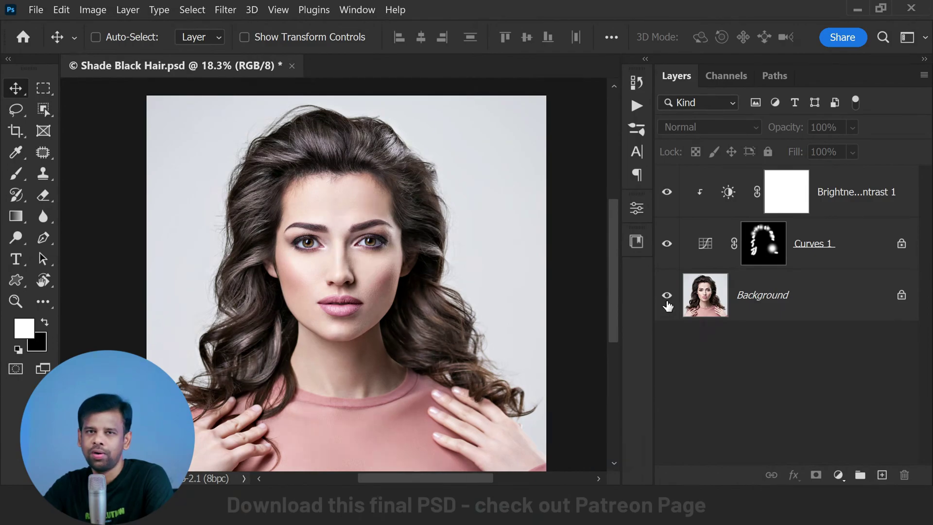
left_click(667, 295, "alt")
left_click(667, 294, "alt")
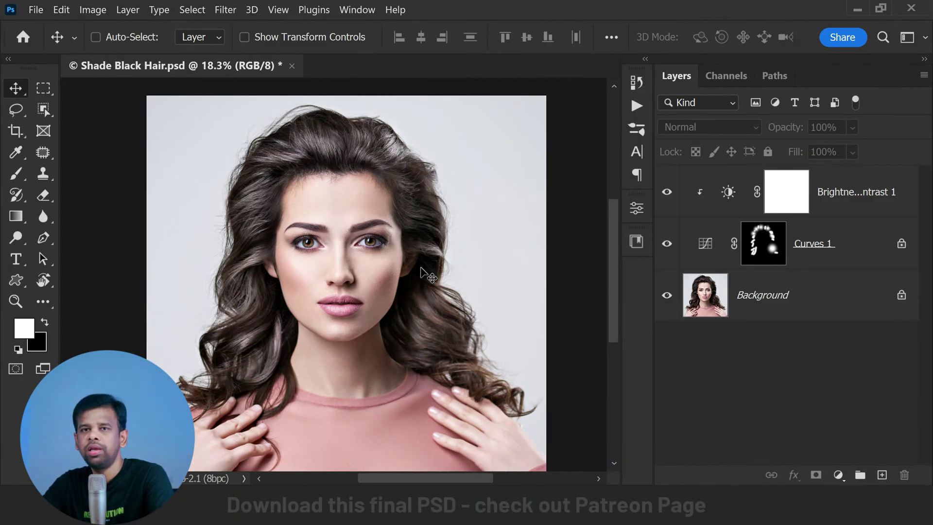
Switch Curves 1 to Color blending and compare the hair with and without adjustments
left_click(825, 249)
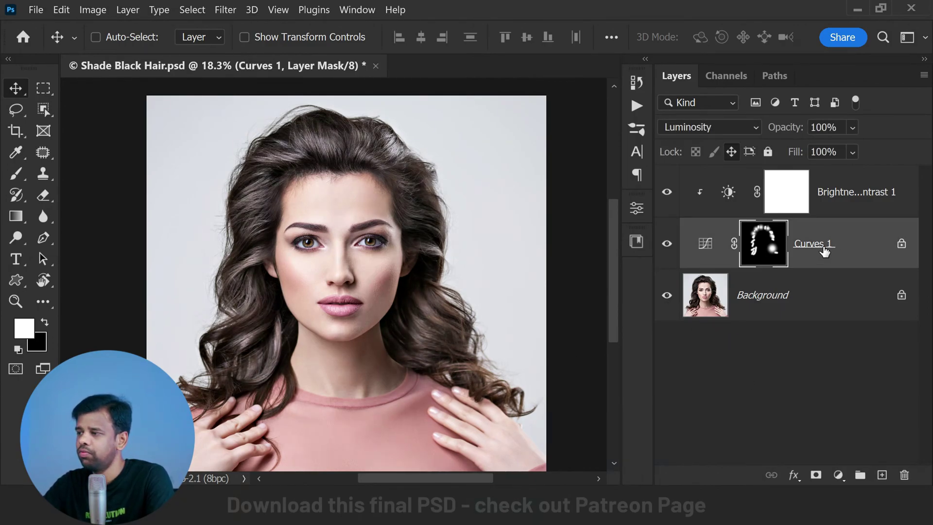
left_click(737, 132)
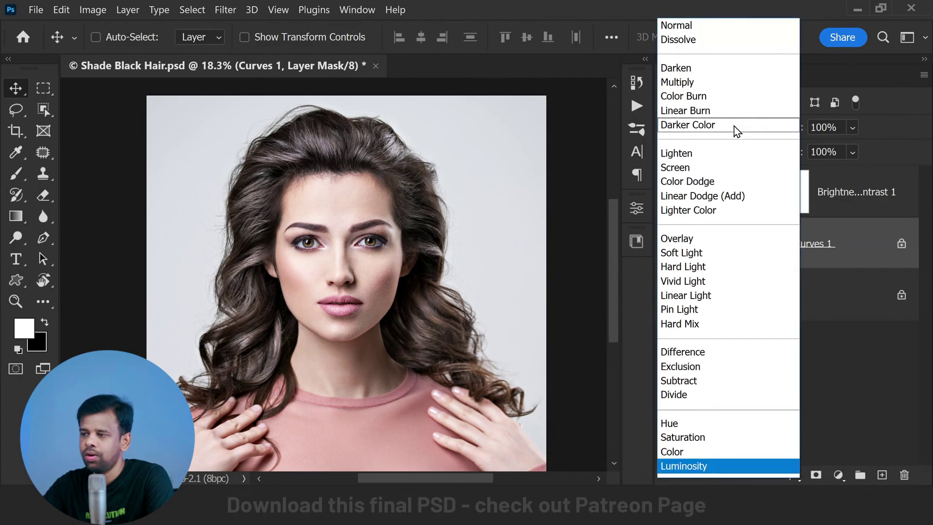
left_click(710, 457)
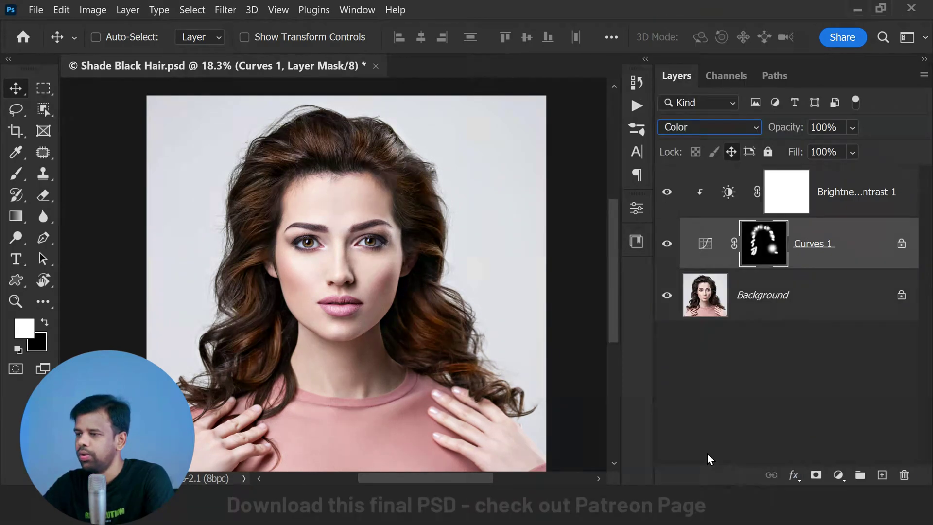
left_click(734, 411)
left_click(667, 306, "alt")
left_click(668, 306, "alt")
left_click(667, 306, "alt")
left_click(667, 306, "alt")
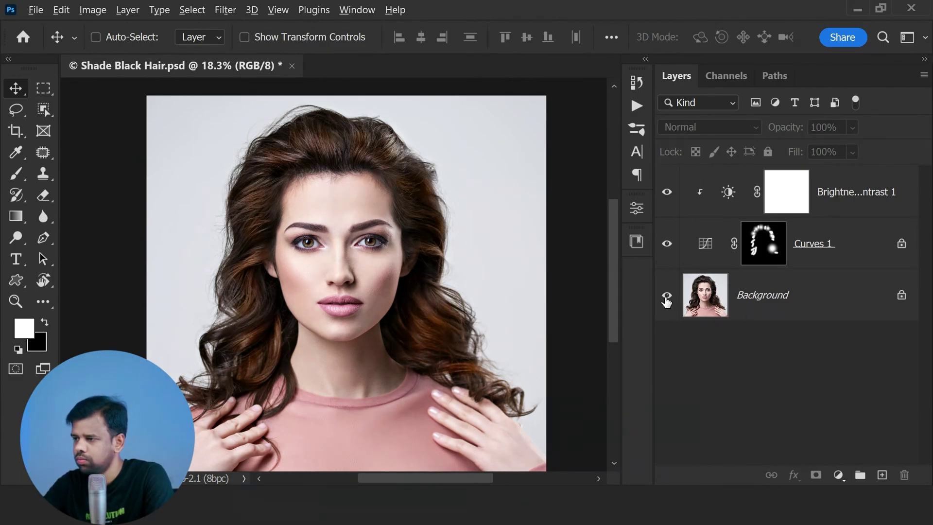
Return the Curves 1 blend mode to Normal
left_click(801, 259)
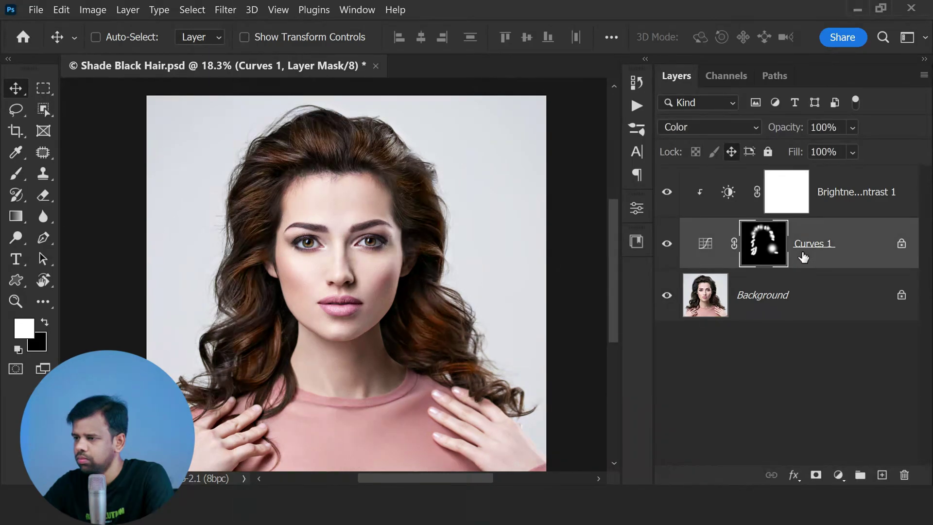
left_click(731, 128)
left_click(714, 25)
left_click(722, 342)
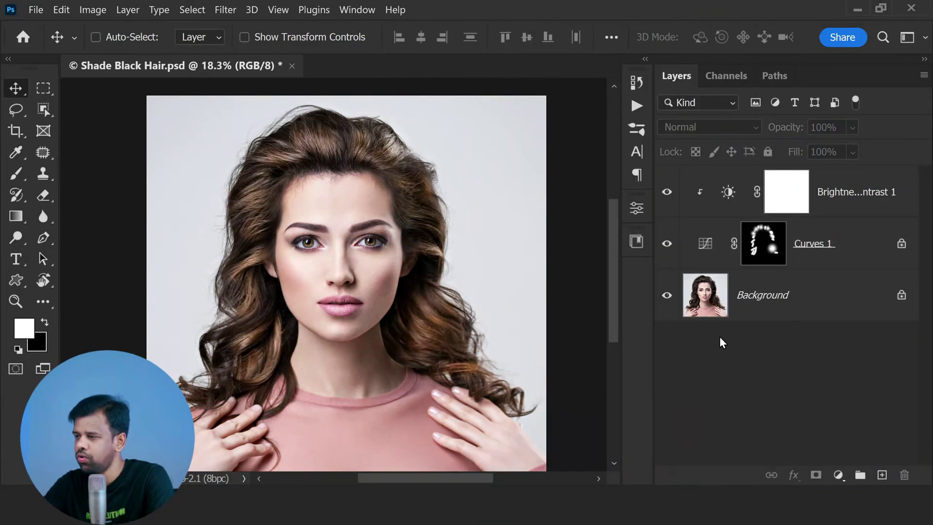